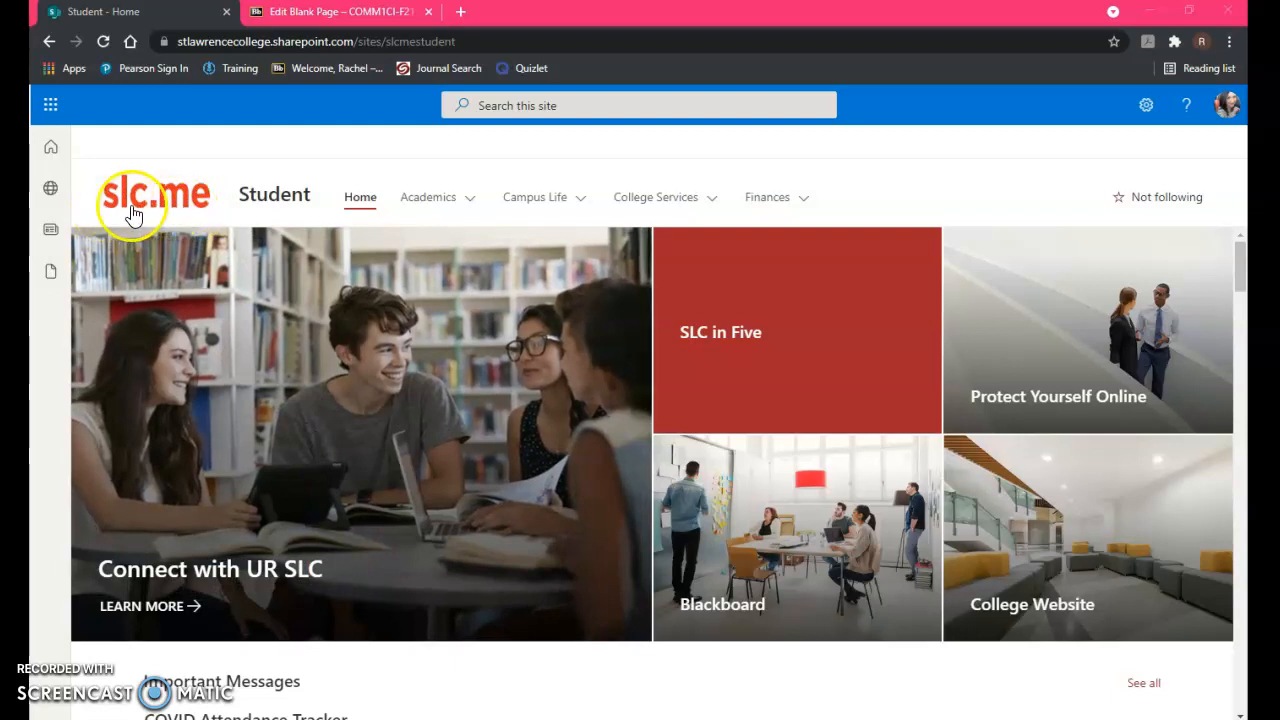
Open the Outlook mailbox from the quick links on the student portal's home page
scroll(229, 318, "down", 5)
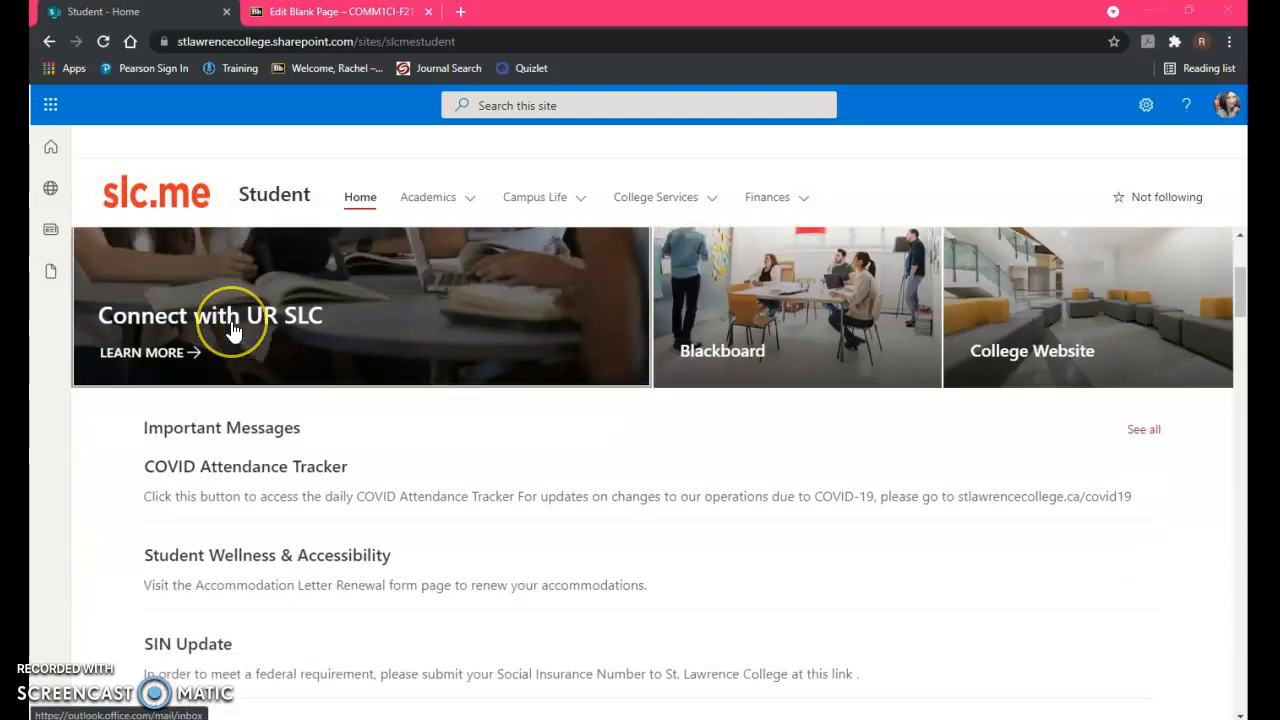
scroll(229, 331, "down", 7)
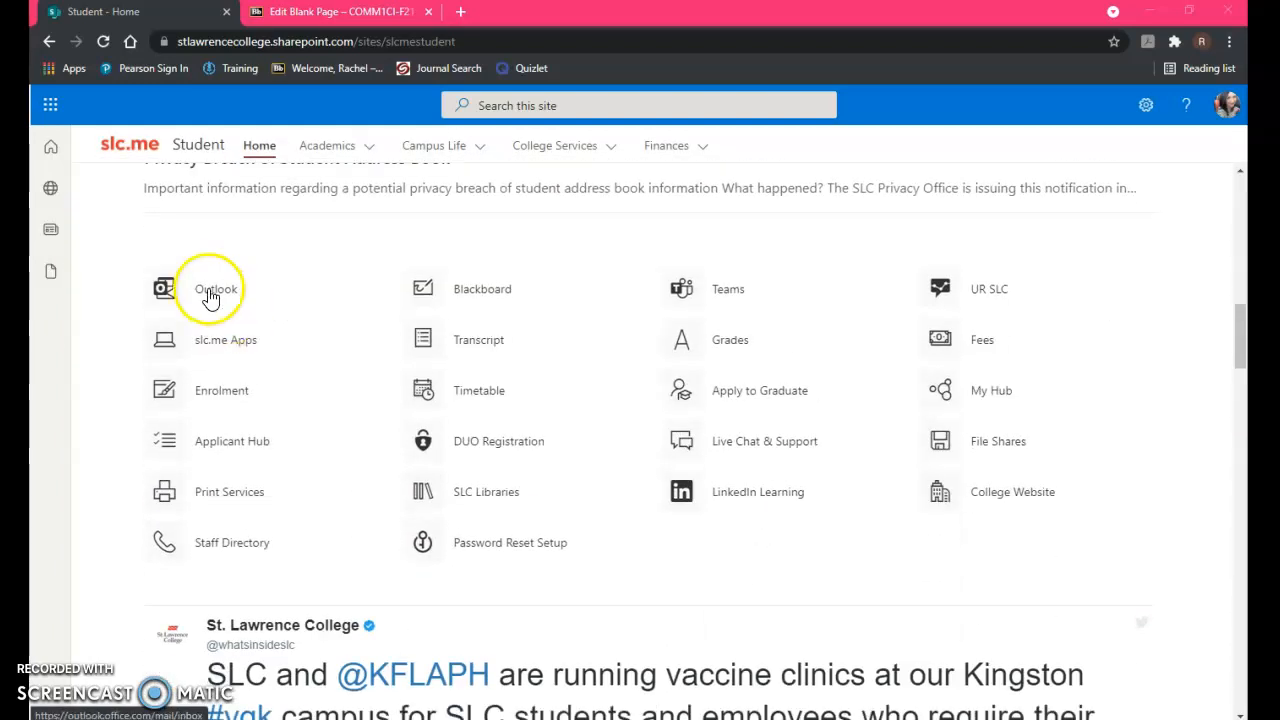
left_click(212, 291)
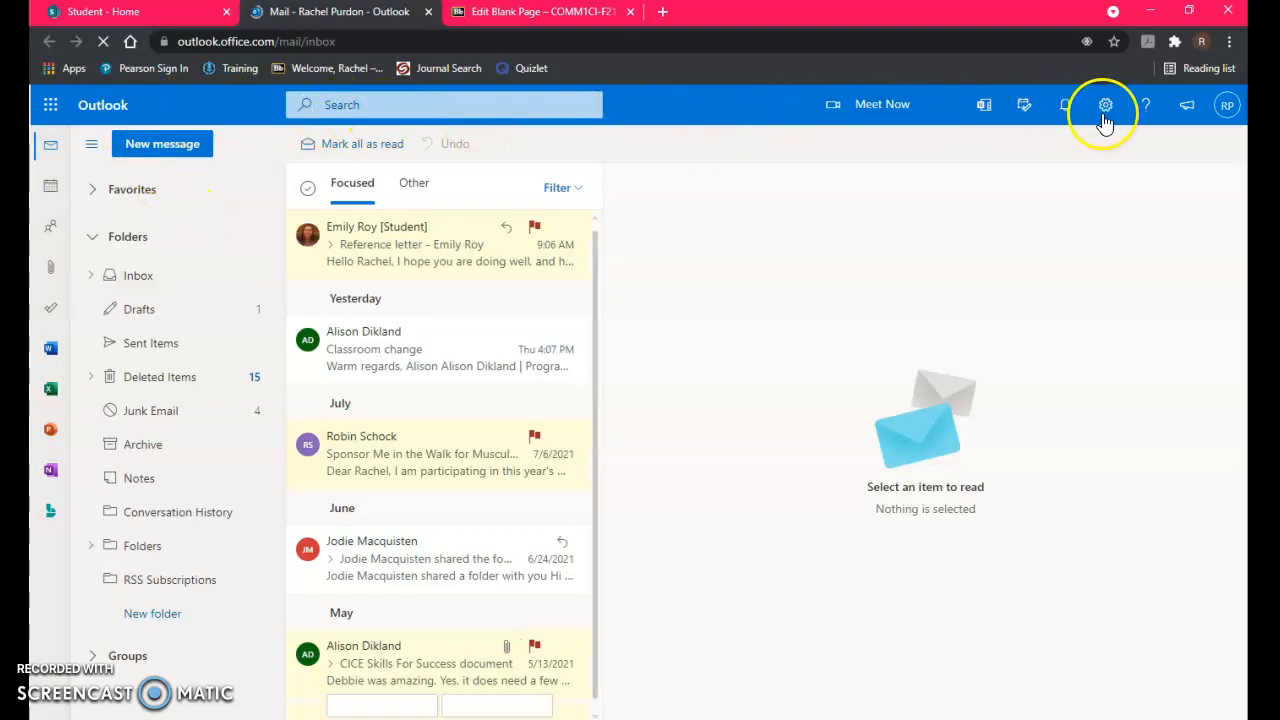
Open Outlook's full settings and show the Compose and reply options for mail
left_click(1106, 108)
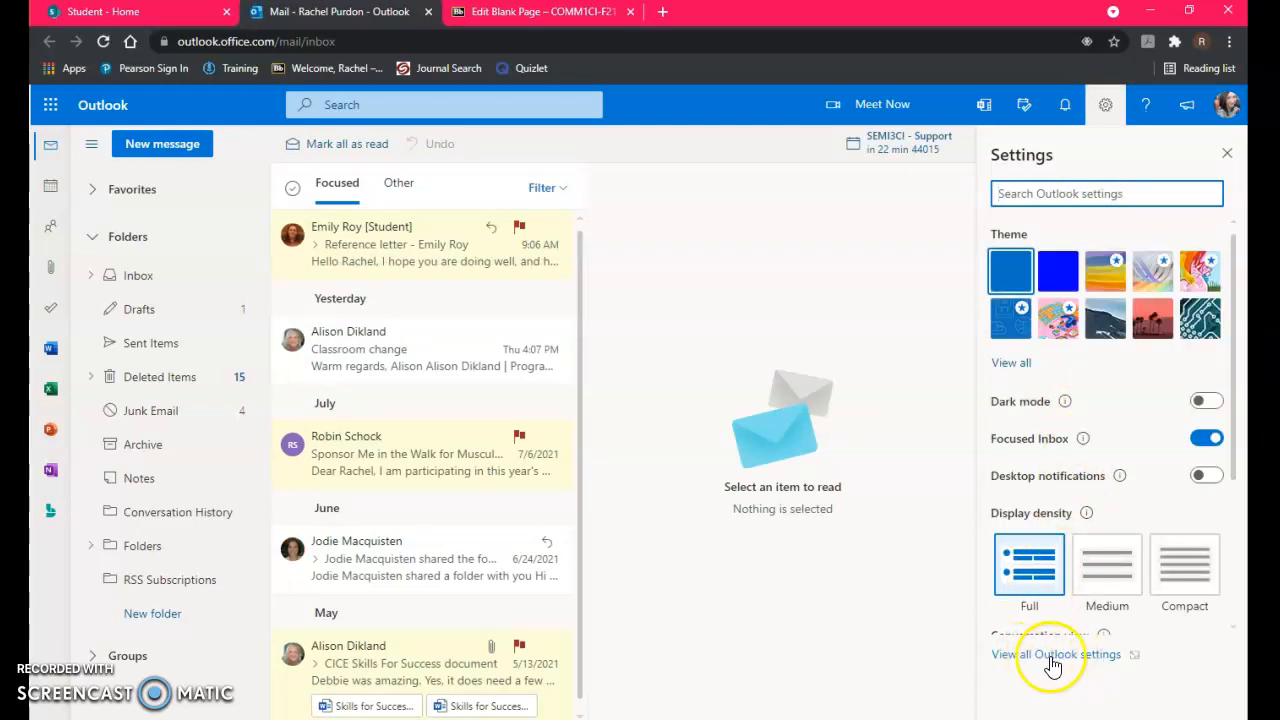
left_click(1052, 662)
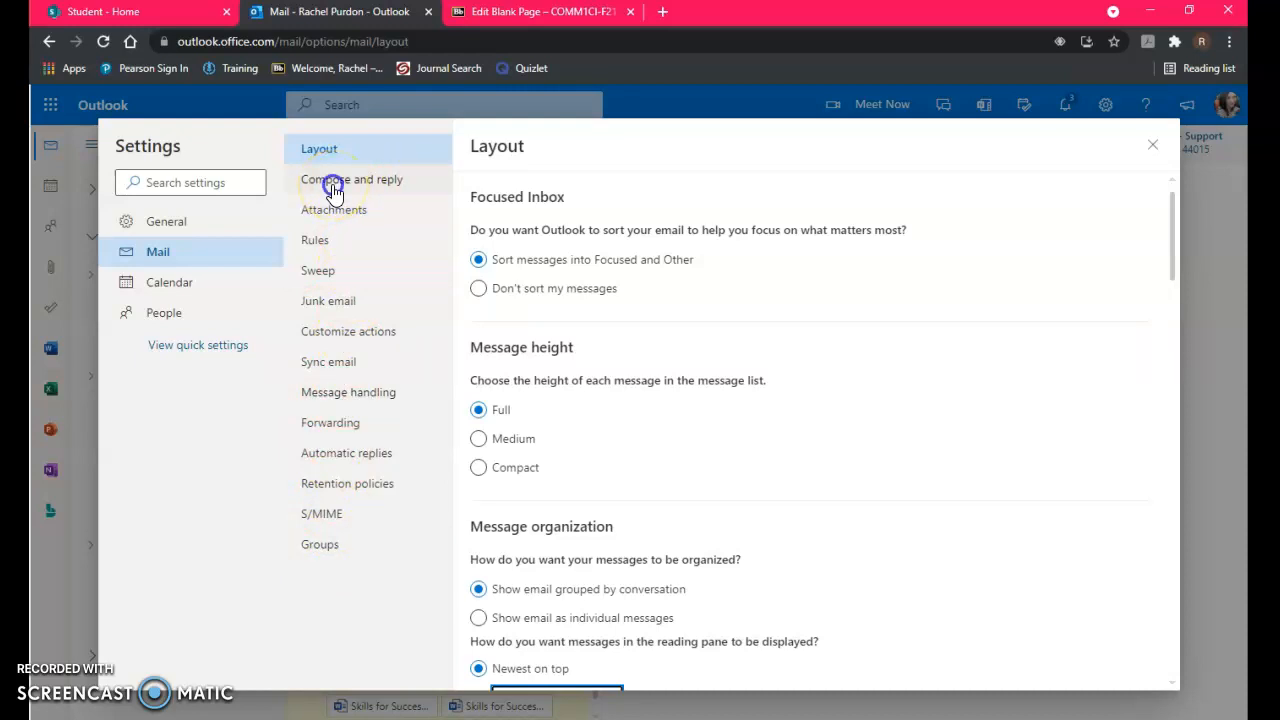
left_click(335, 181)
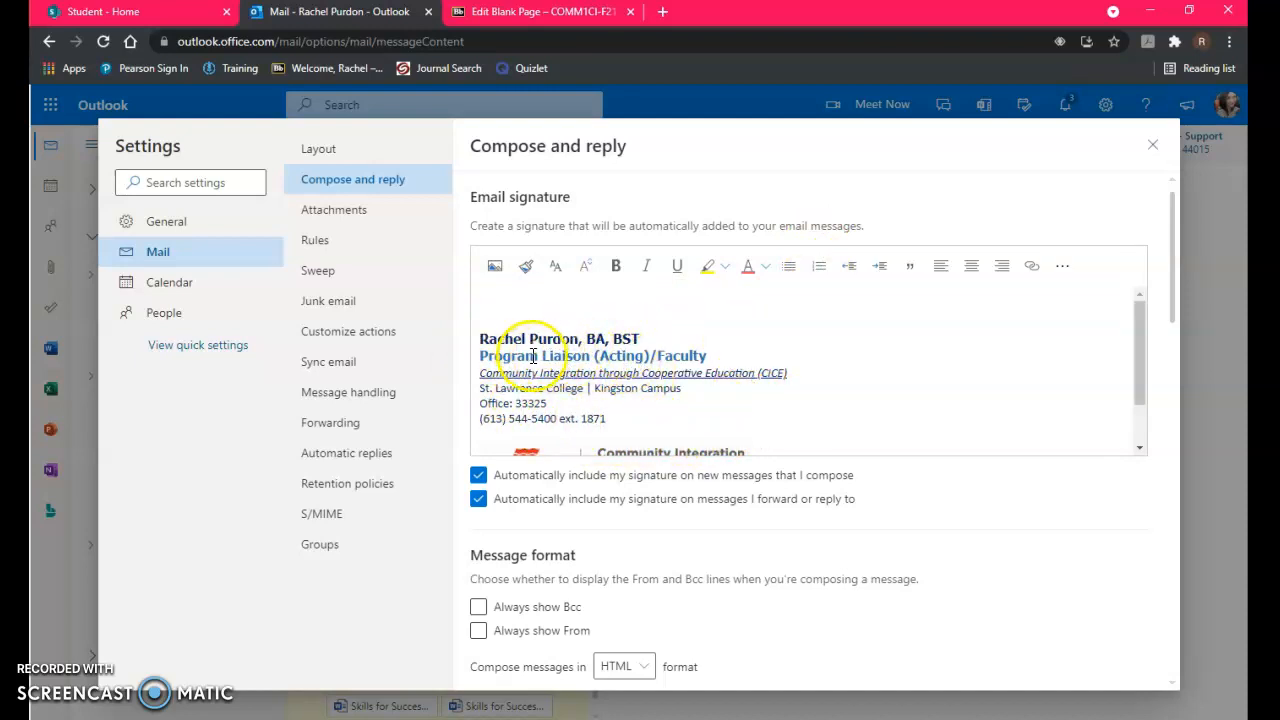
Replace "Program Liaison (Acting)" with "Learning Specialist" in the email signature's job title line
left_click_drag(651, 357, 477, 360)
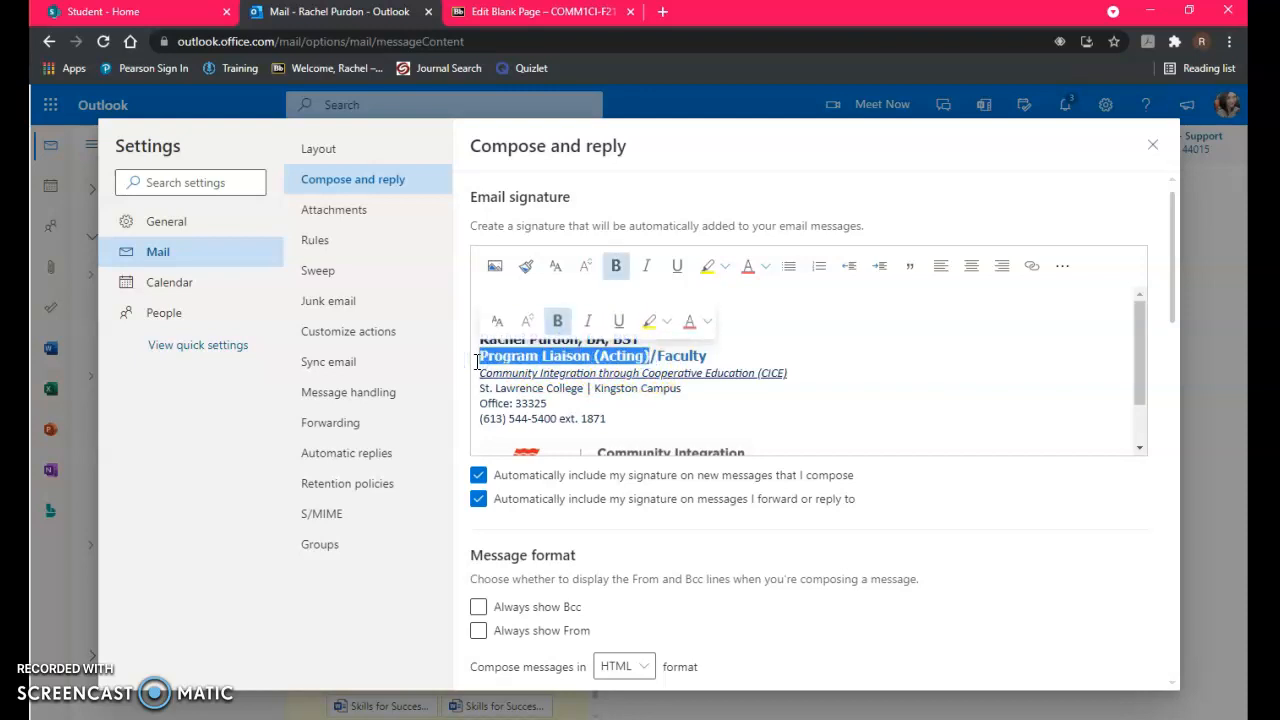
type("Learning ")
type("Speci")
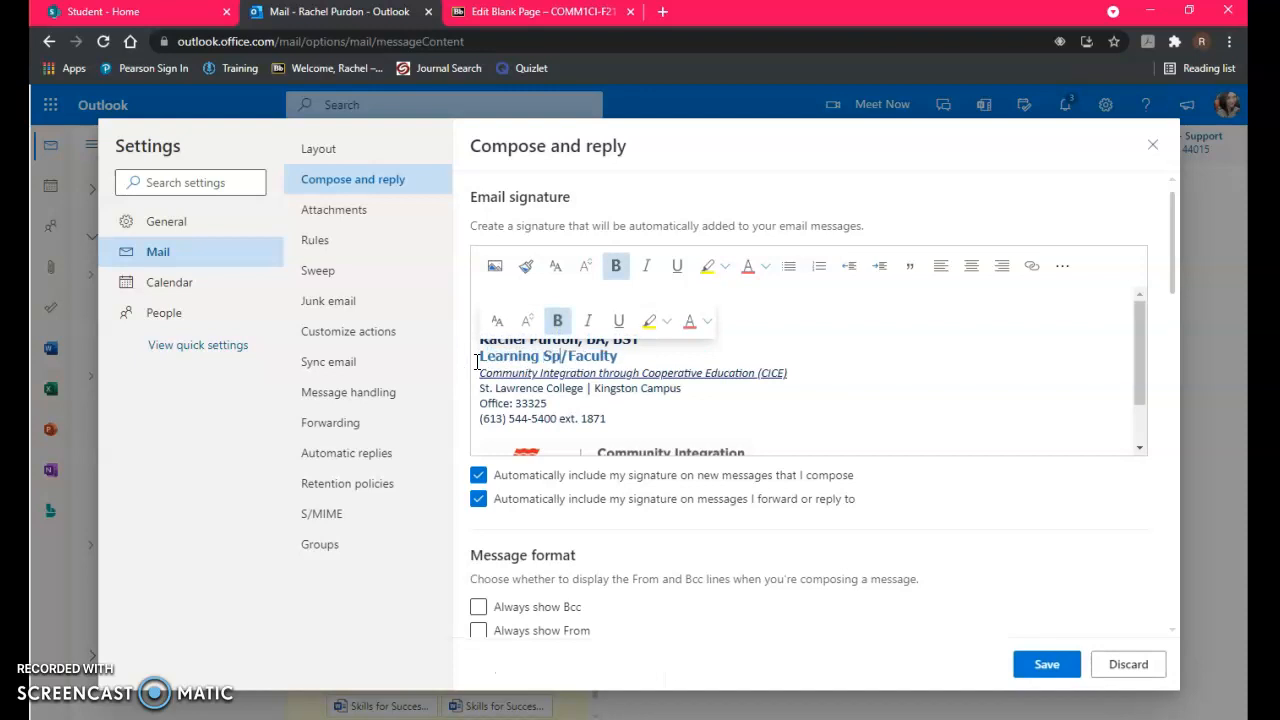
type("alist")
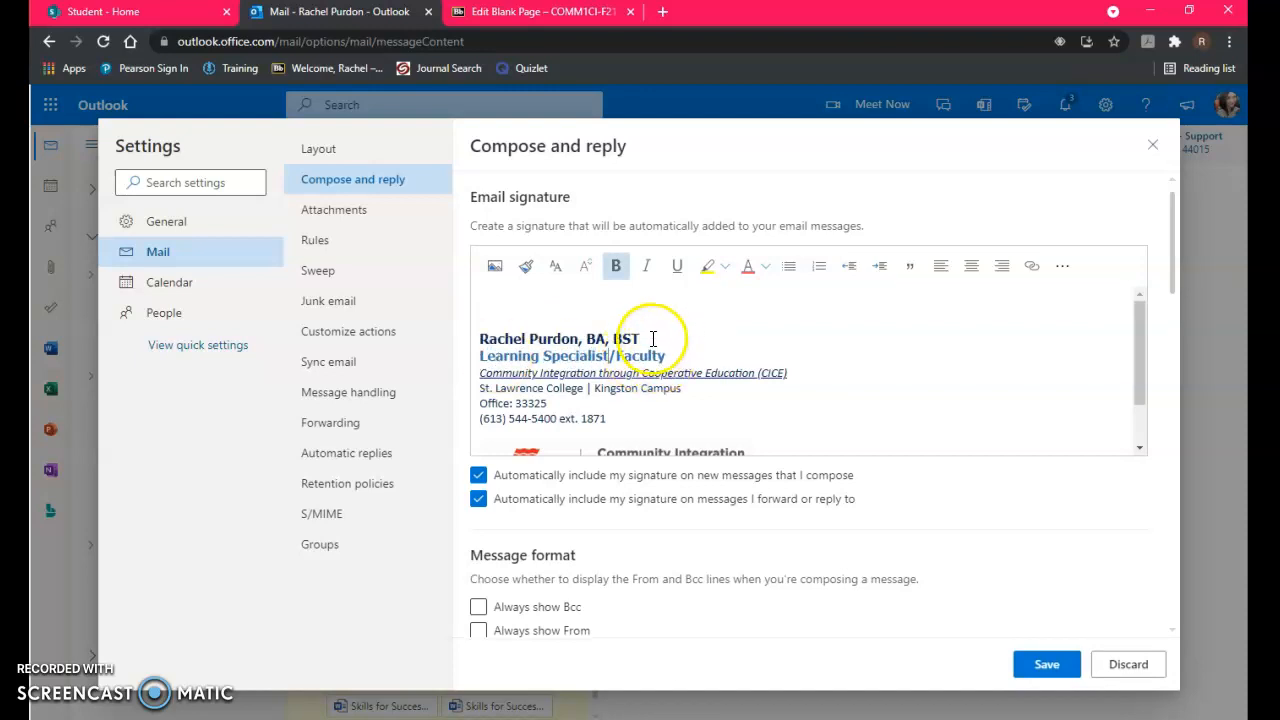
left_click(795, 394)
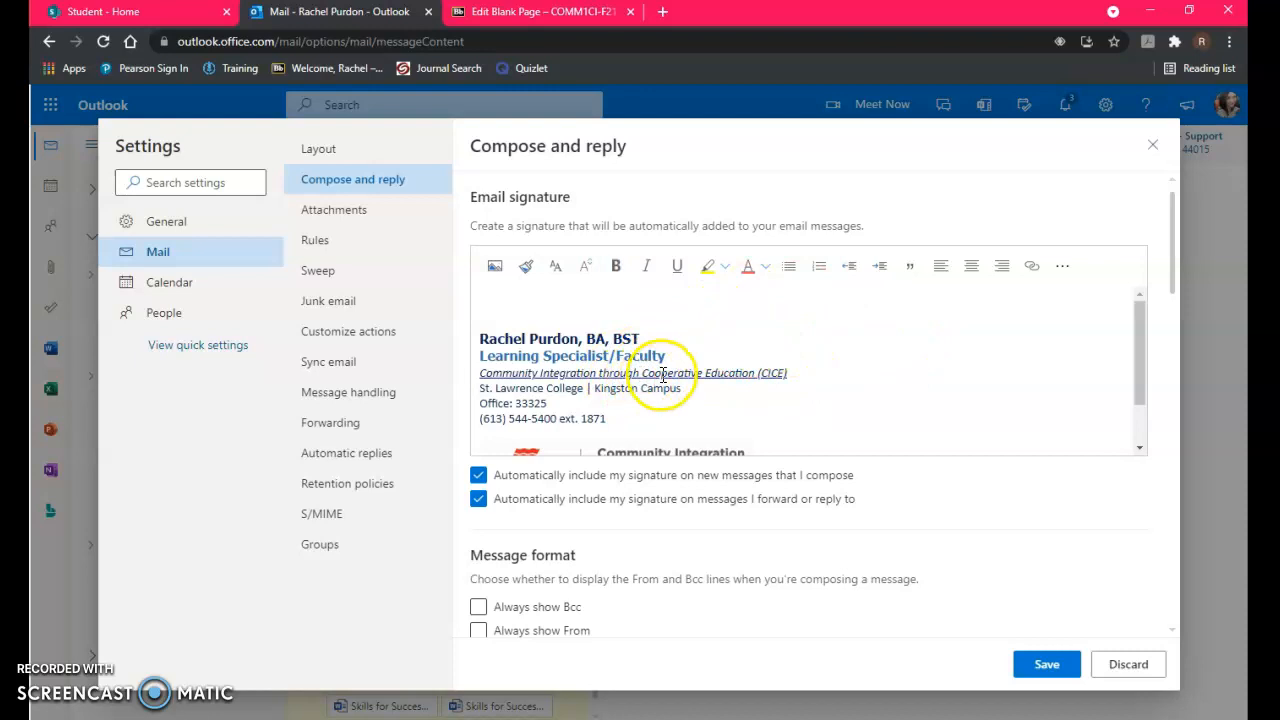
Add the lines "First Name Last Name" and "CICE Student - Fitness and Health Promotion" above the existing signature
left_click(488, 302)
key("Return")
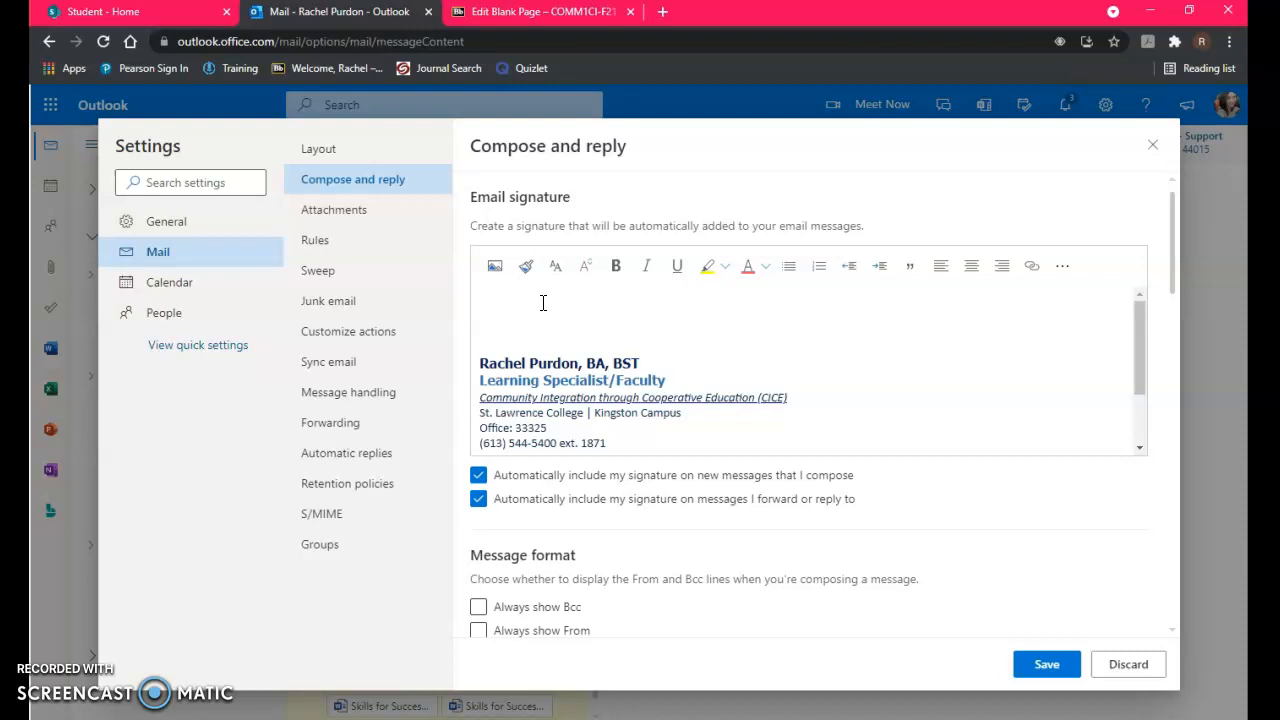
type("First Name Last Name")
key("Return")
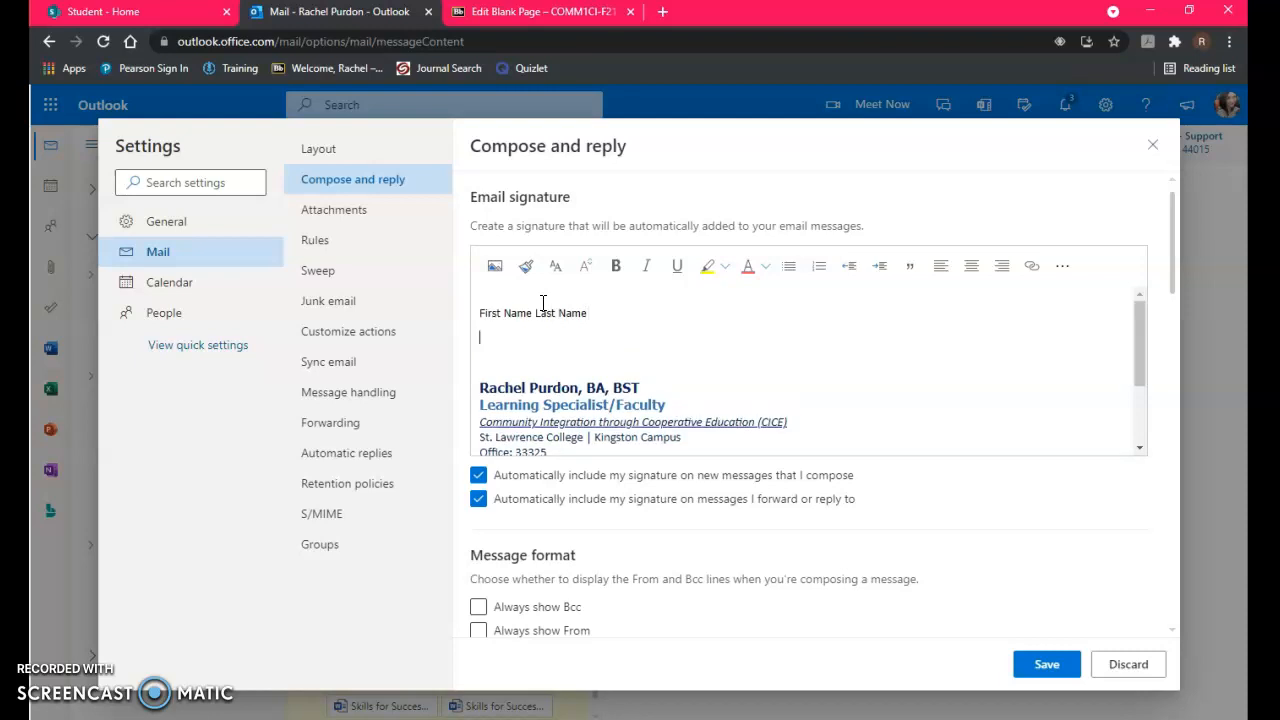
type("CICE Student - Fitness and Healt")
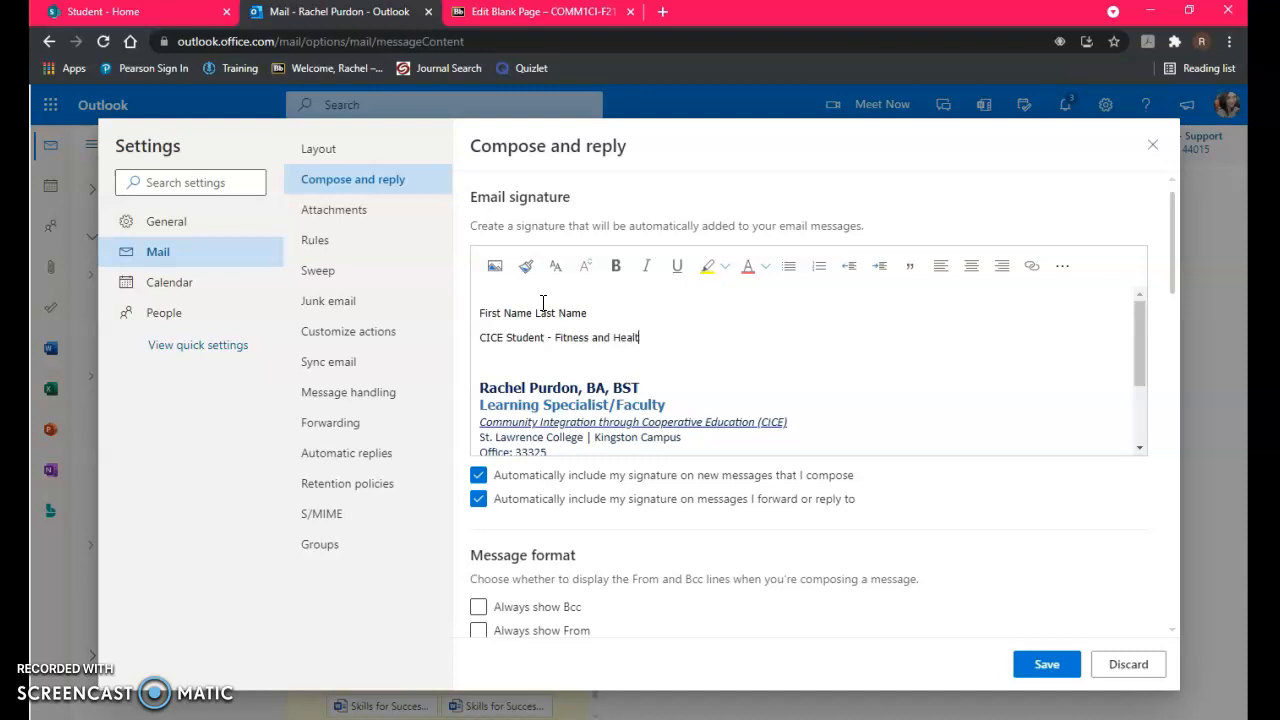
type("h Promotion")
Toggle bold on and off for the "First Name Last Name" line in the signature
left_click_drag(607, 311, 481, 314)
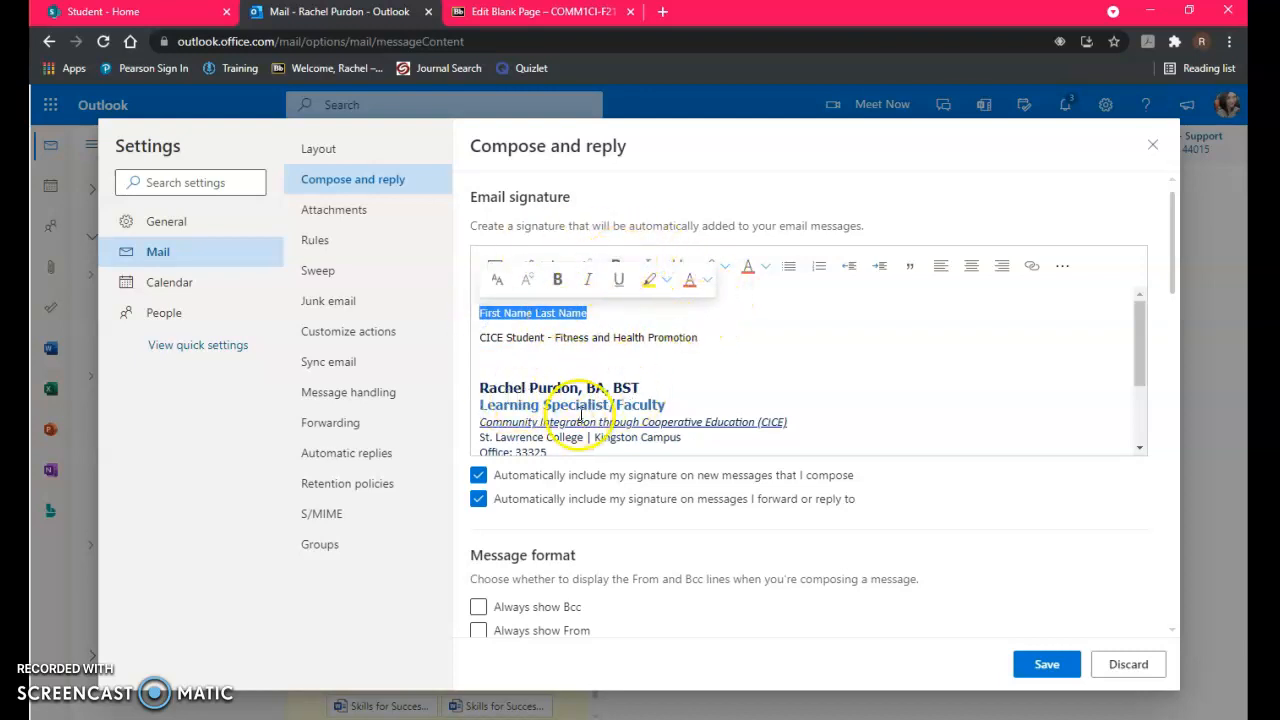
left_click(617, 267)
left_click(618, 267)
left_click(618, 267)
left_click(619, 268)
Make the "CICE Student - Fitness and Health Promotion" line bold and colour its text blue
left_click_drag(701, 338, 458, 338)
left_click(620, 270)
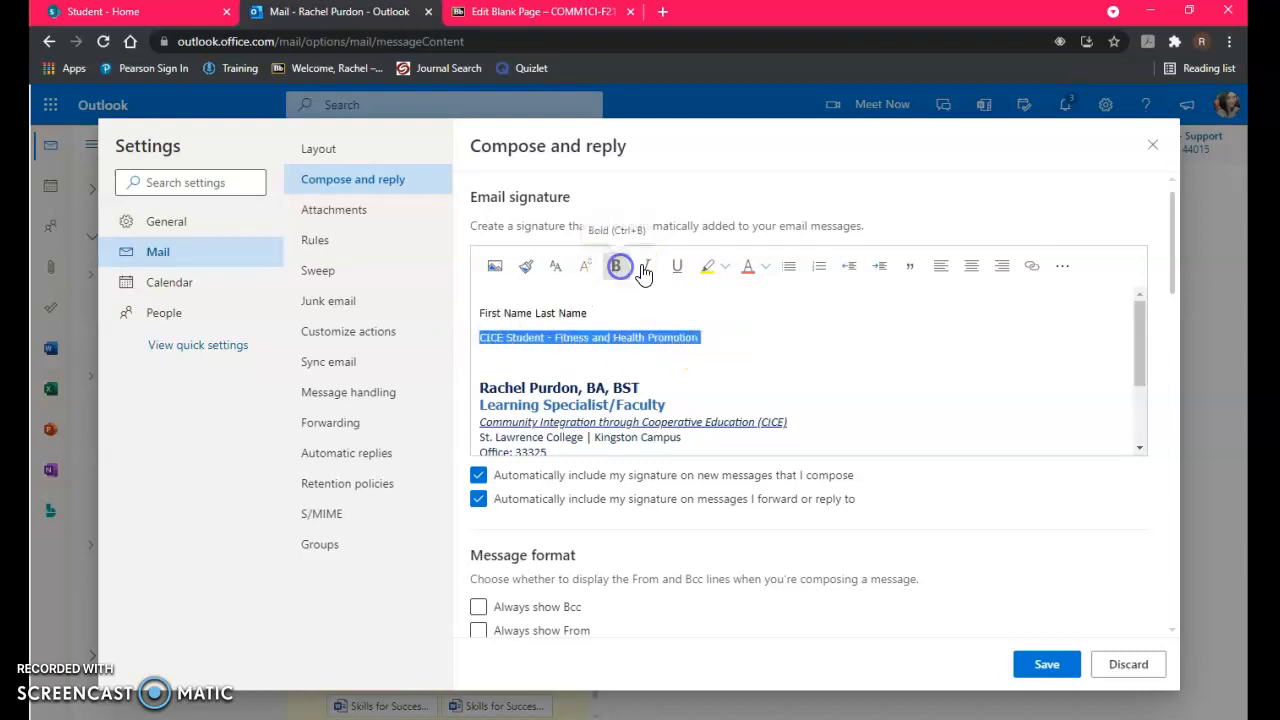
left_click(764, 270)
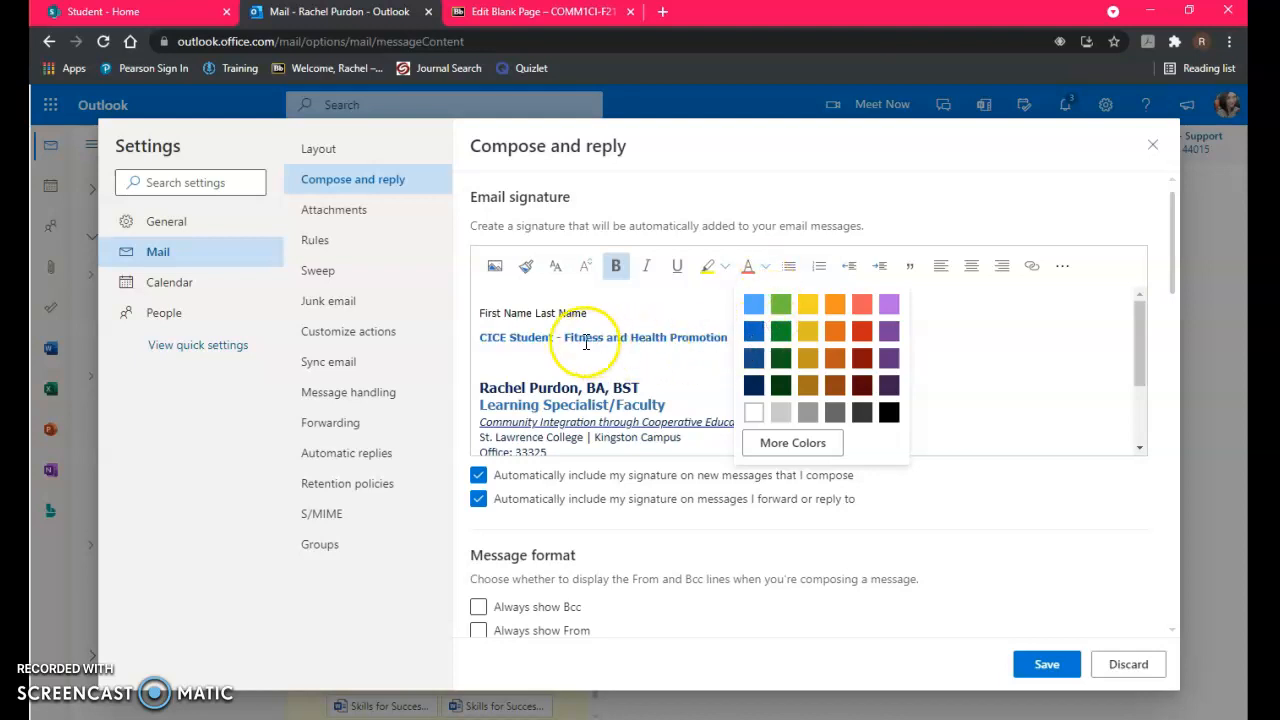
left_click(754, 333)
left_click(731, 352)
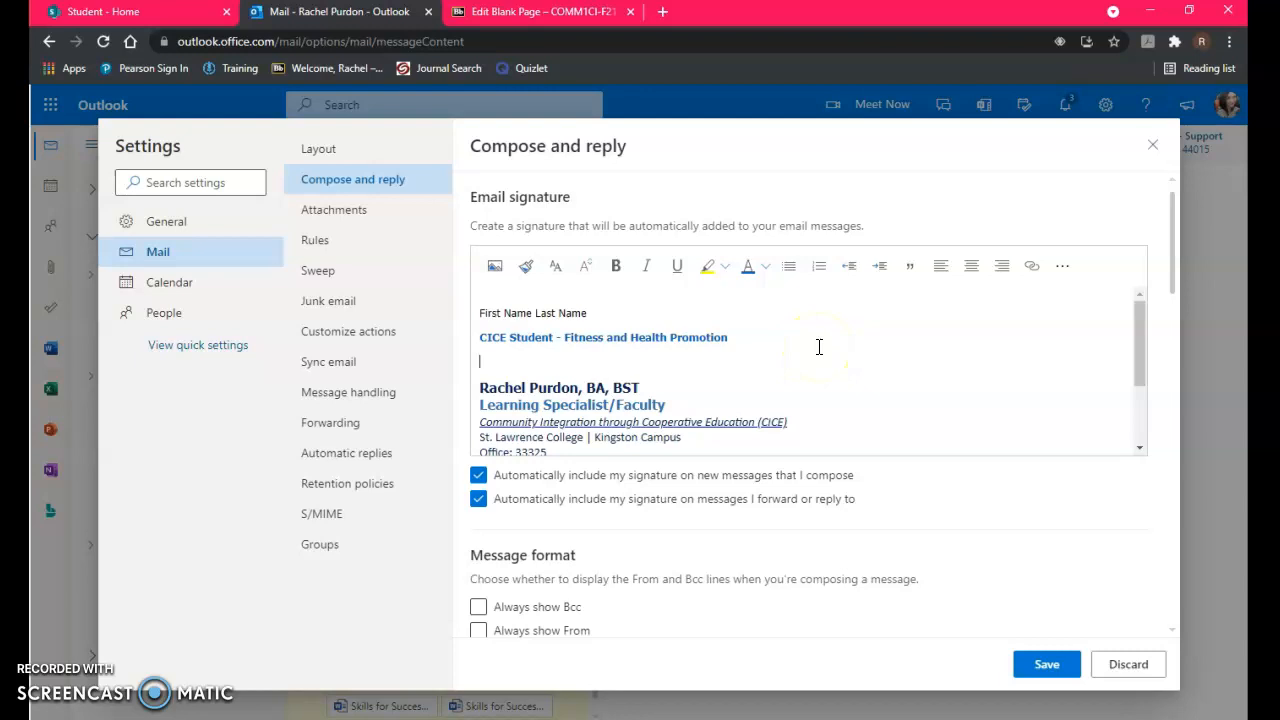
left_click(765, 267)
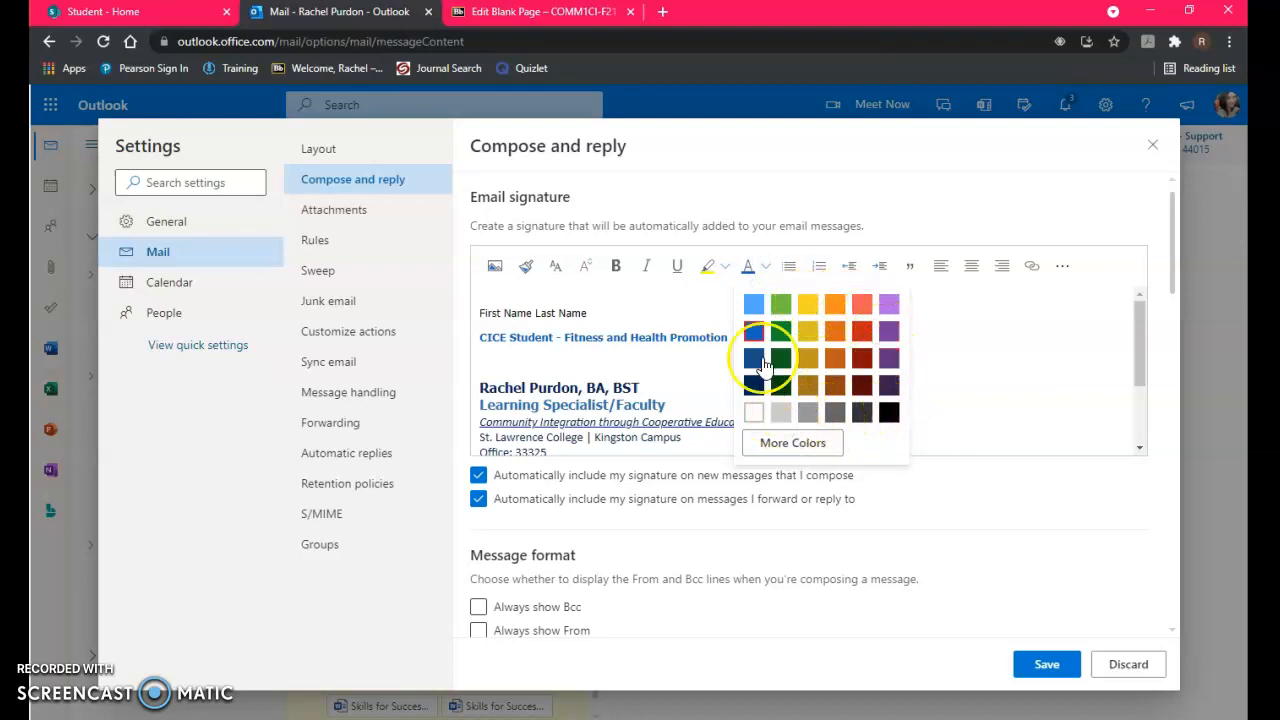
left_click(869, 322)
left_click(744, 341)
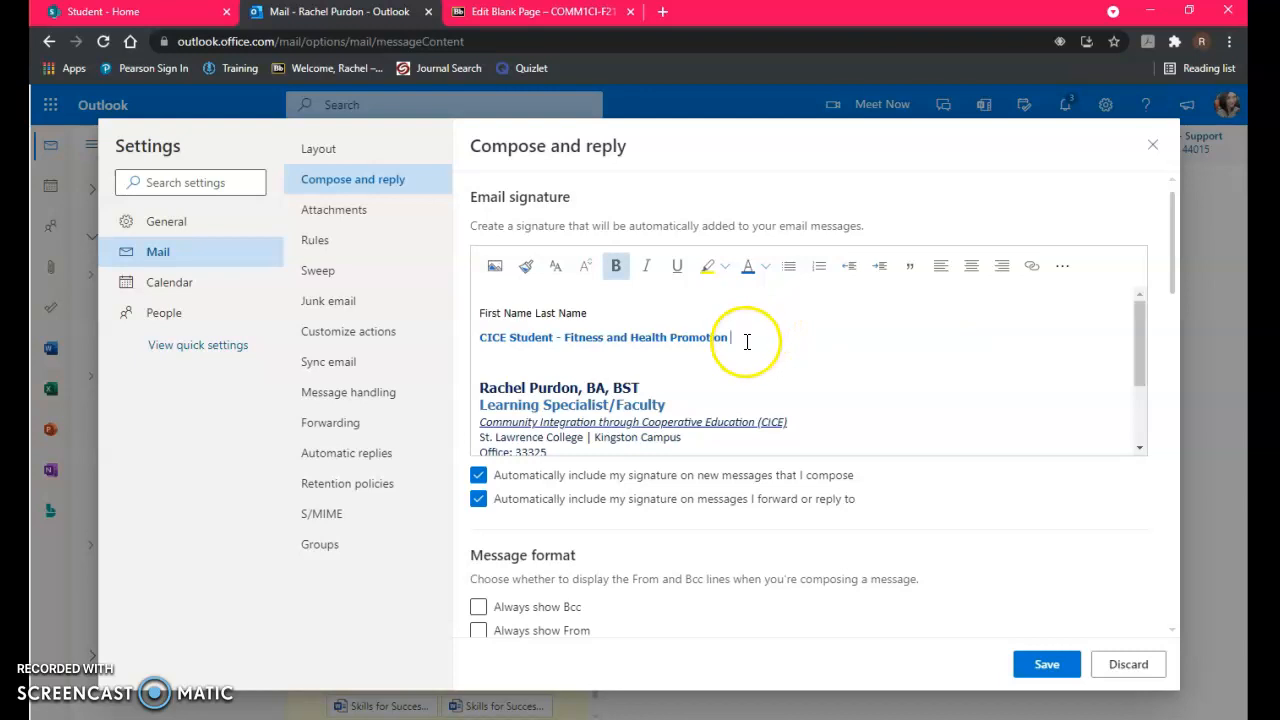
left_click(748, 340)
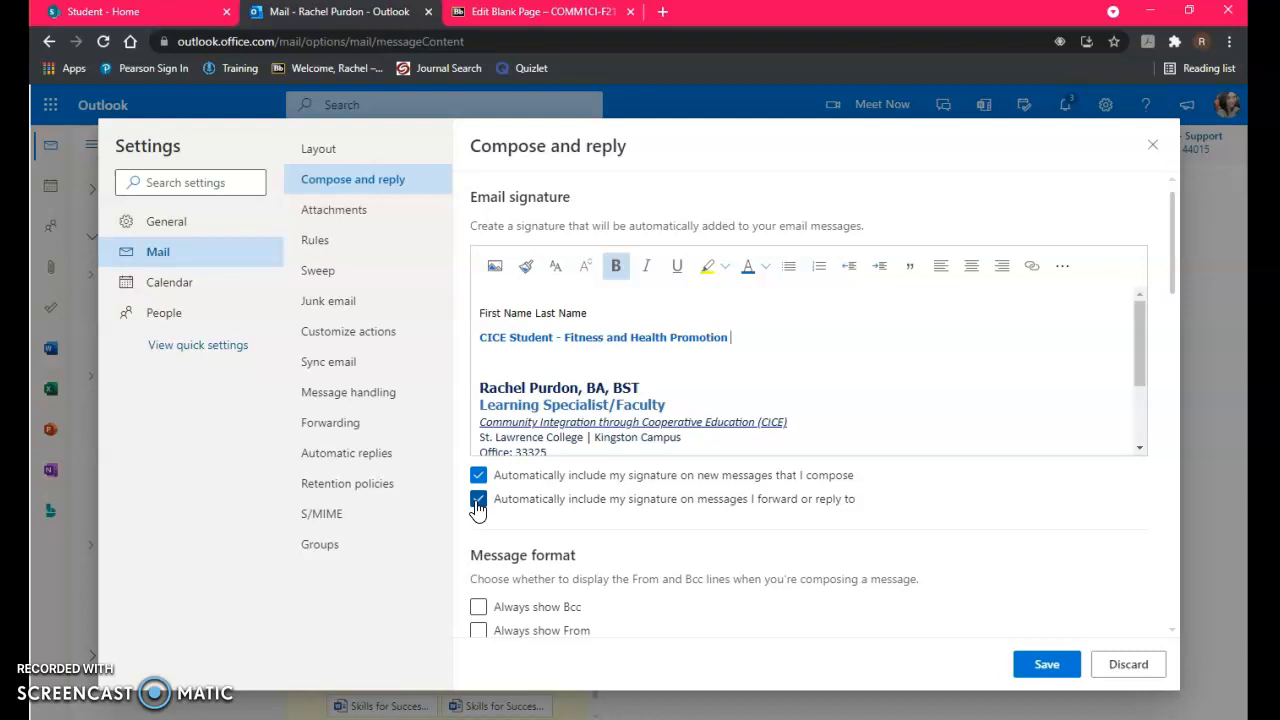
Save the edited email signature and close the settings
left_click(1053, 665)
left_click(1061, 677)
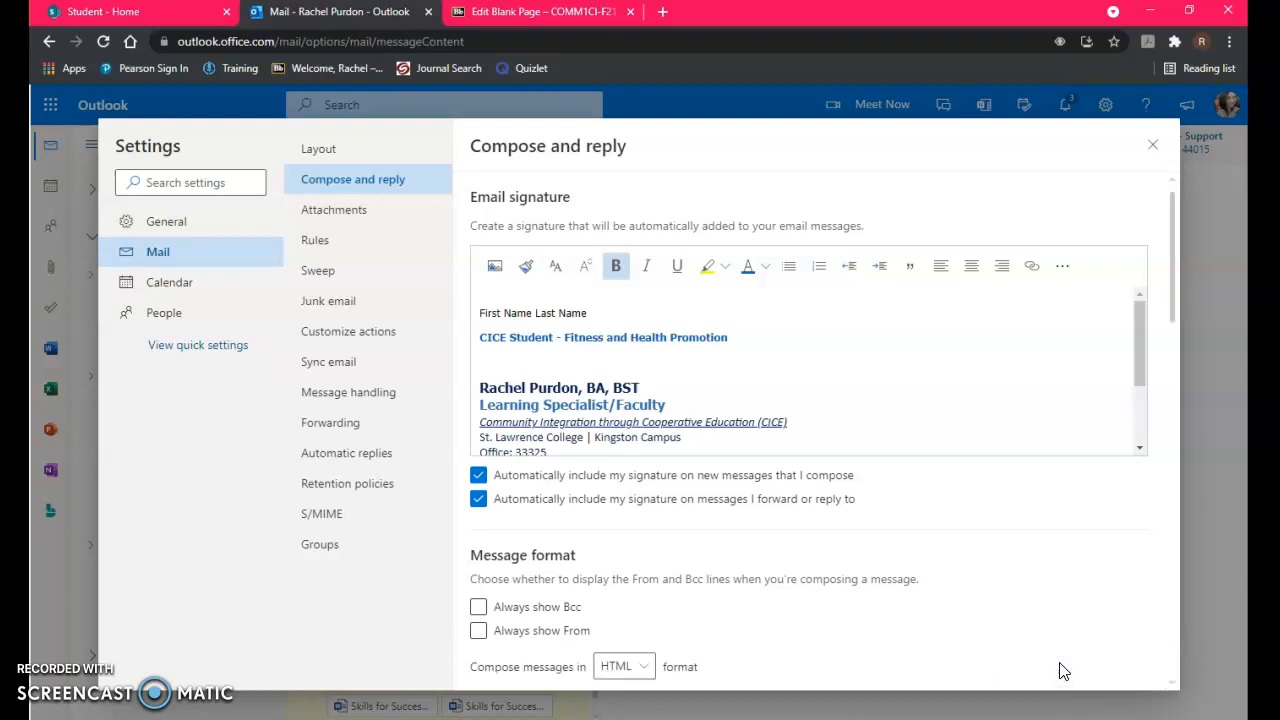
left_click(1010, 637)
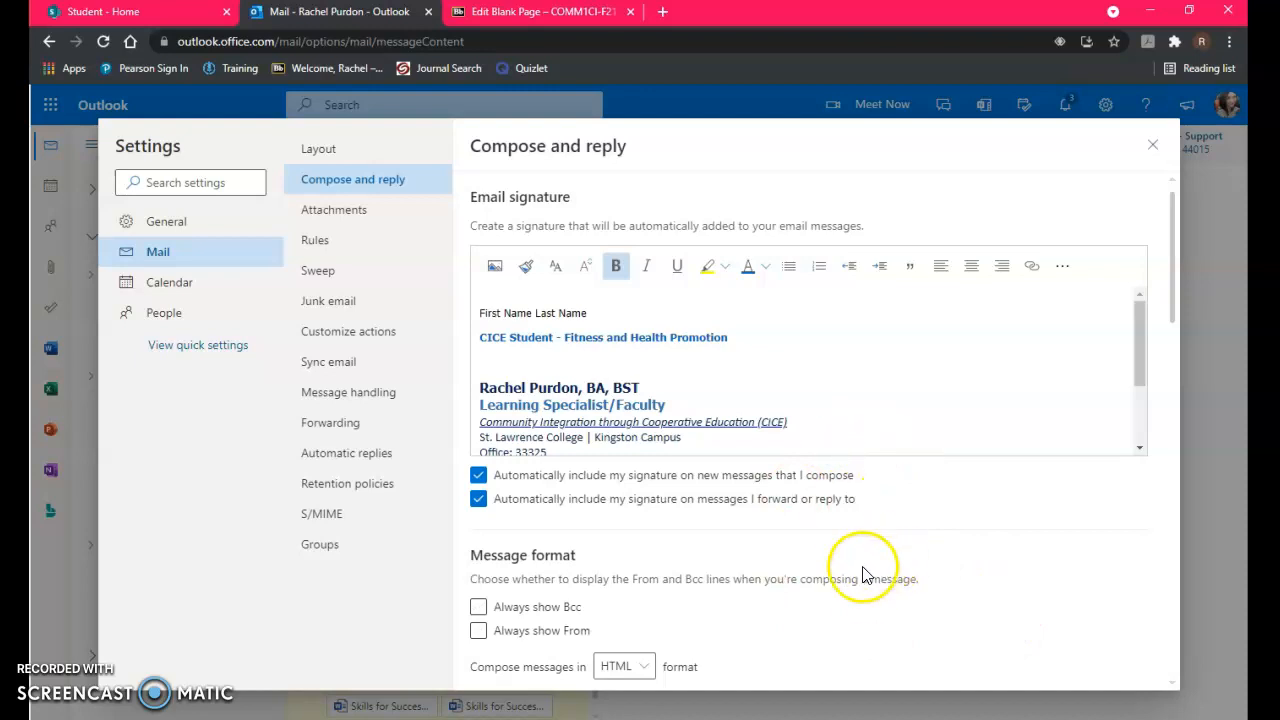
scroll(866, 585, "down", 15)
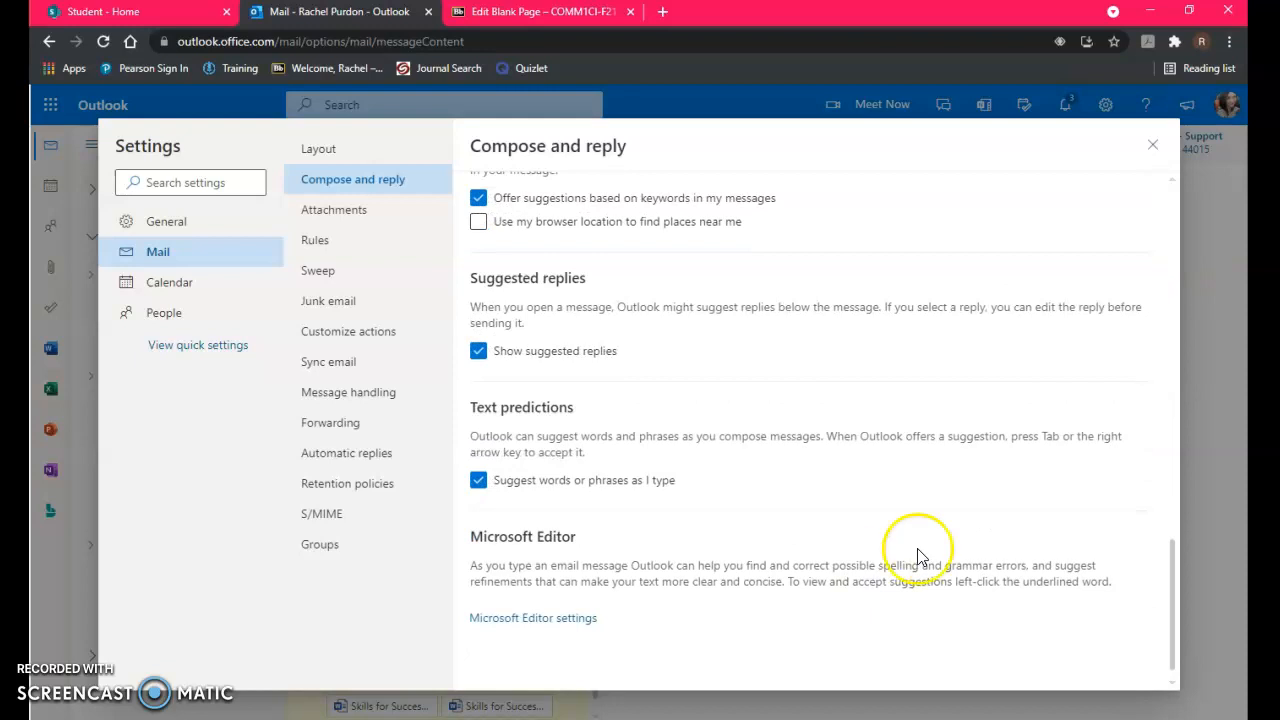
left_click(1151, 147)
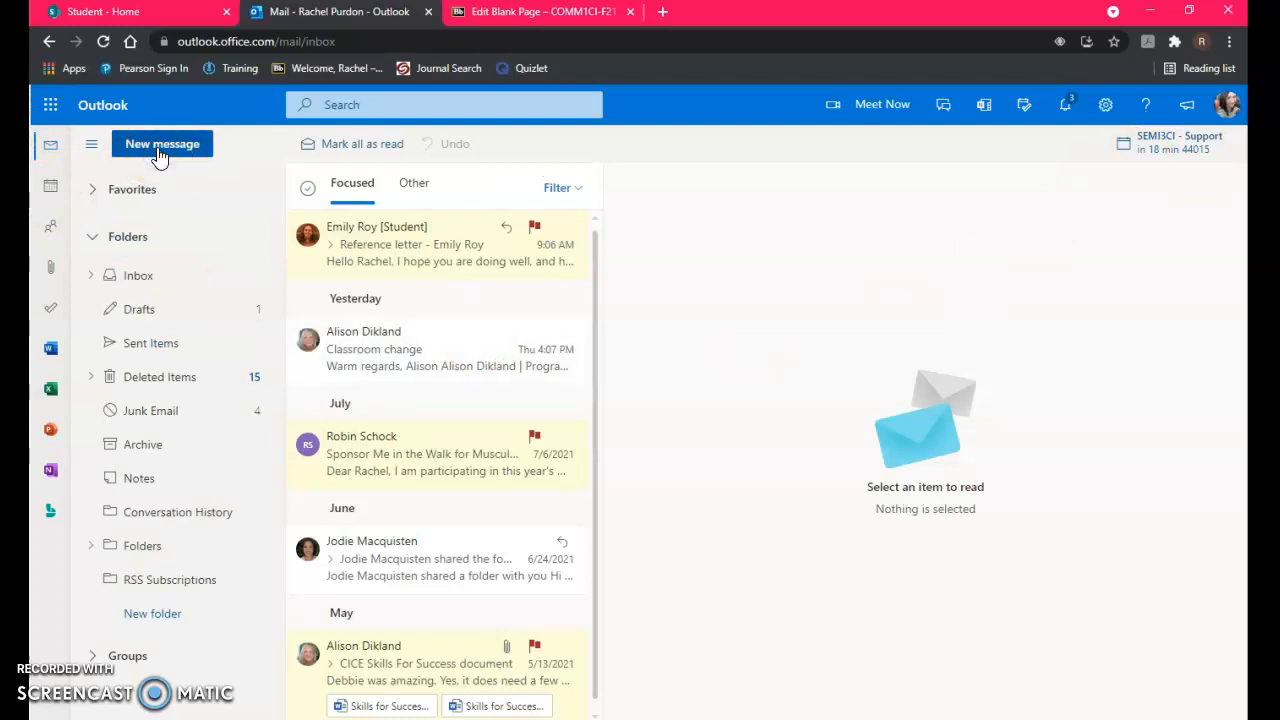
Start a new message and check the two added signature lines in its body
left_click(160, 147)
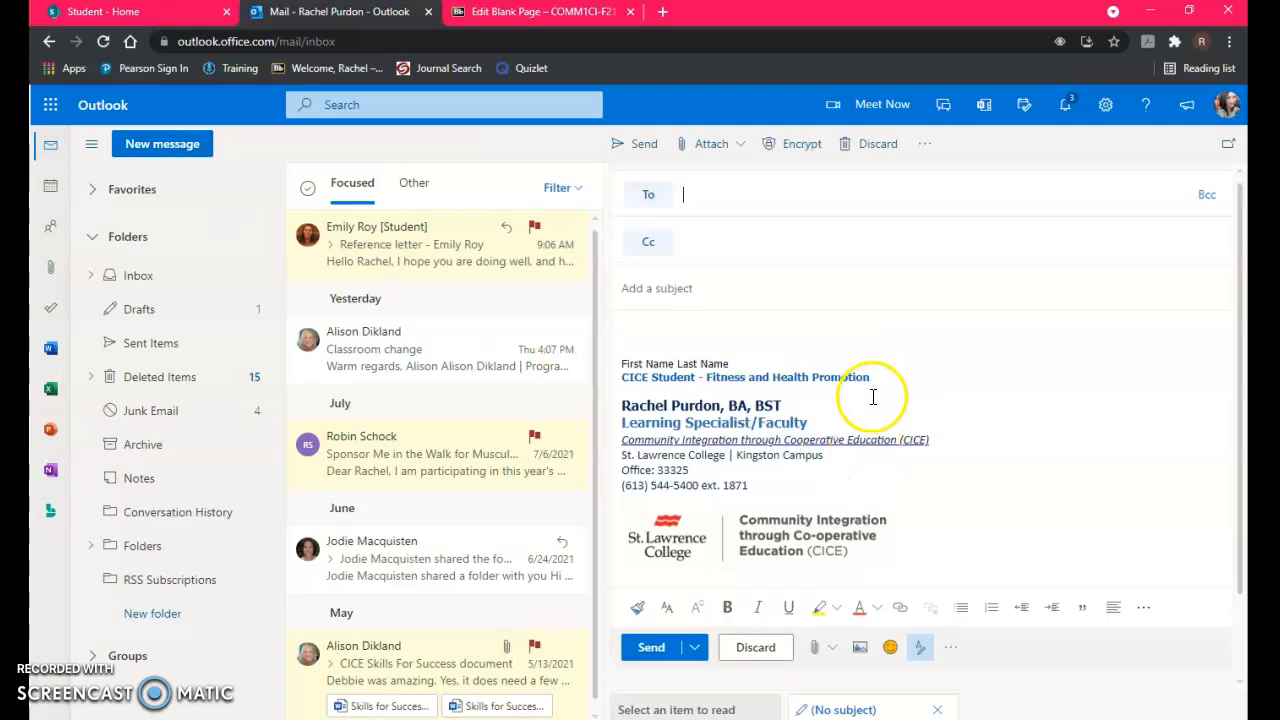
left_click_drag(872, 378, 617, 366)
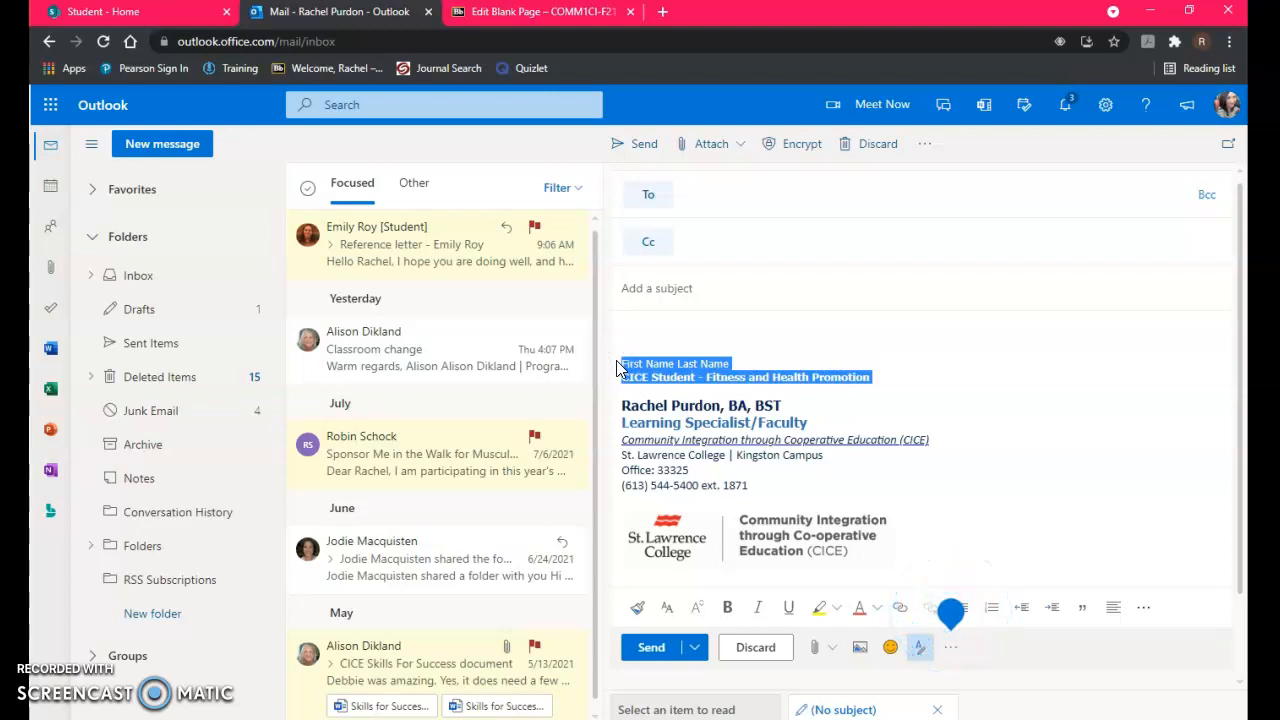
left_click(928, 390)
left_click(928, 391)
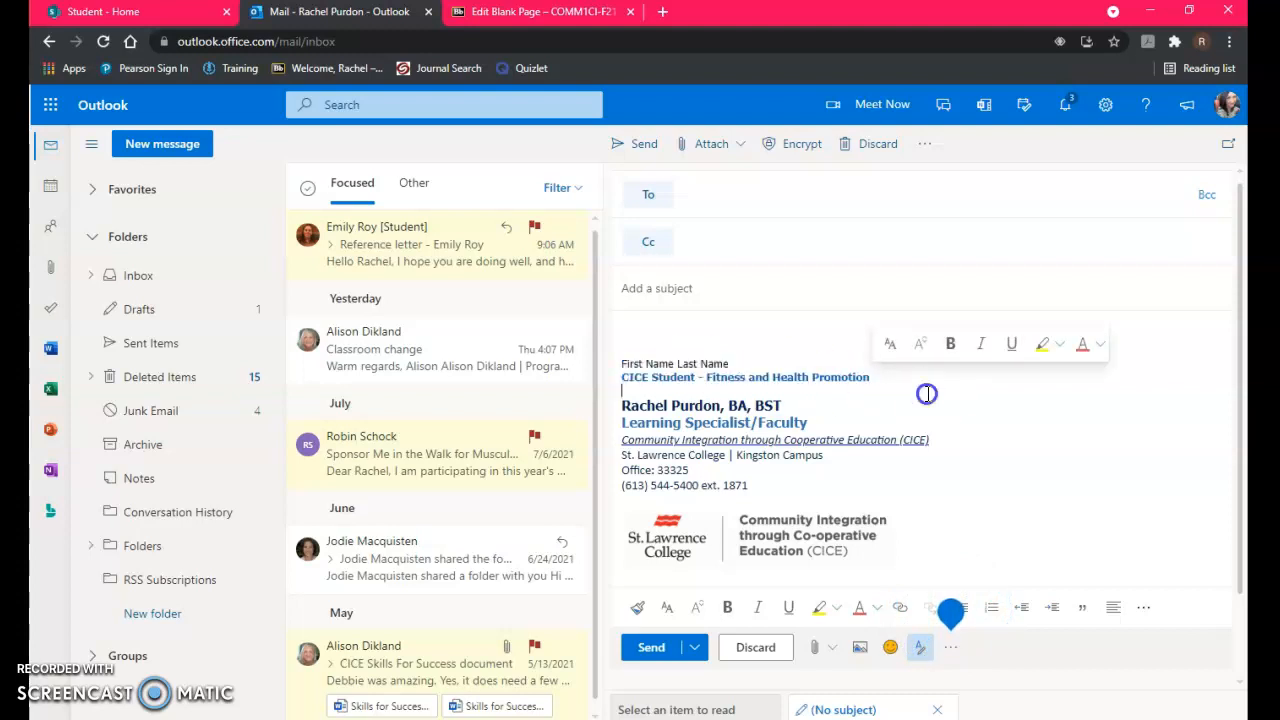